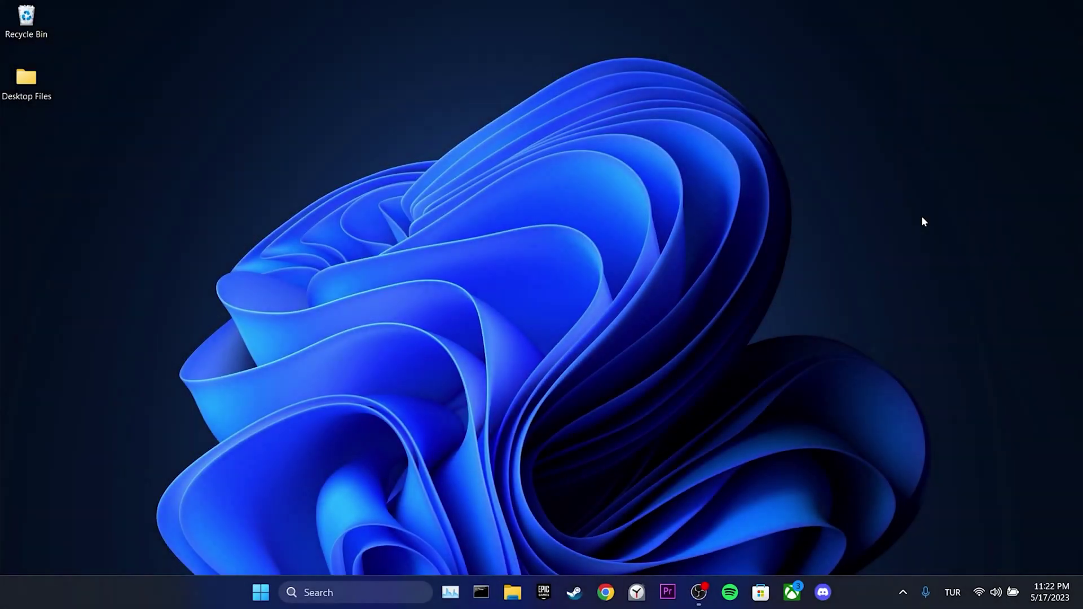
Launch %localappdata% from the Run dialog to open AppData\Local in File Explorer
{"action": "left_click", "coordinate": [349, 588]}
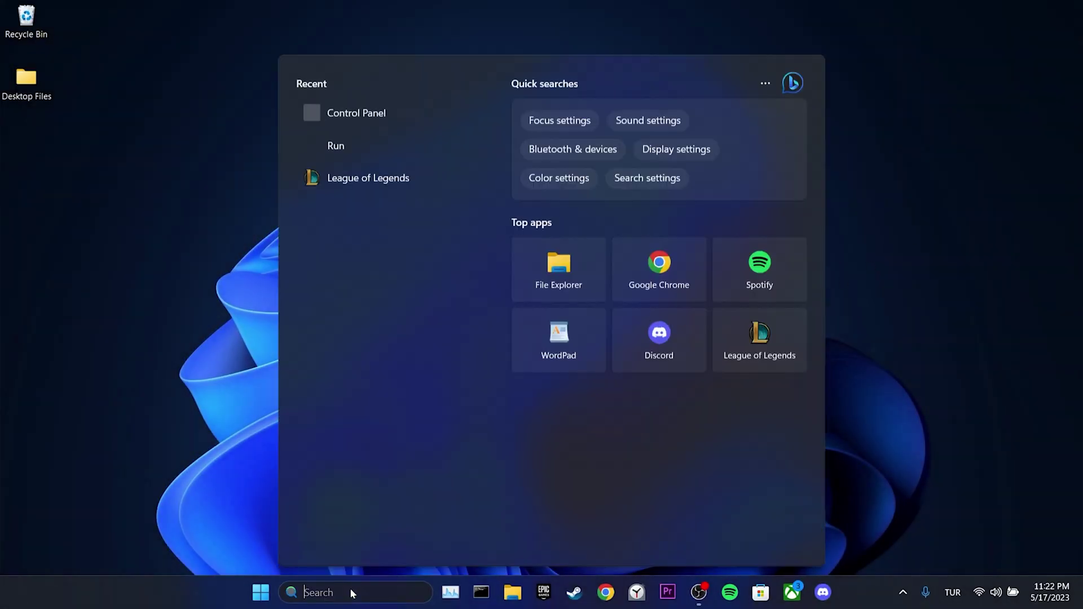
{"action": "type", "text": "run"}
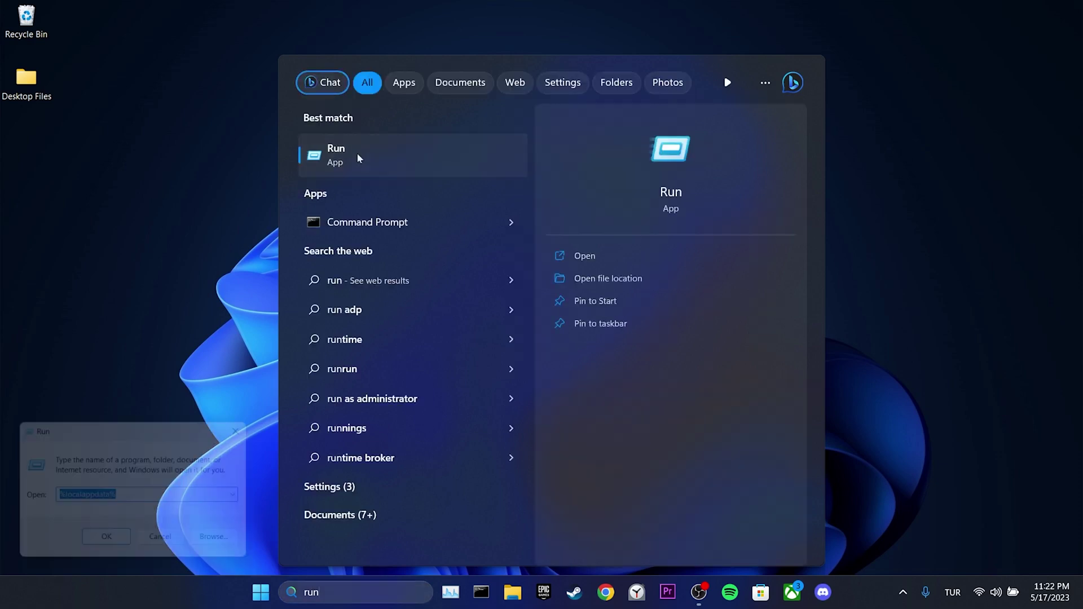
{"action": "left_click", "coordinate": [357, 153]}
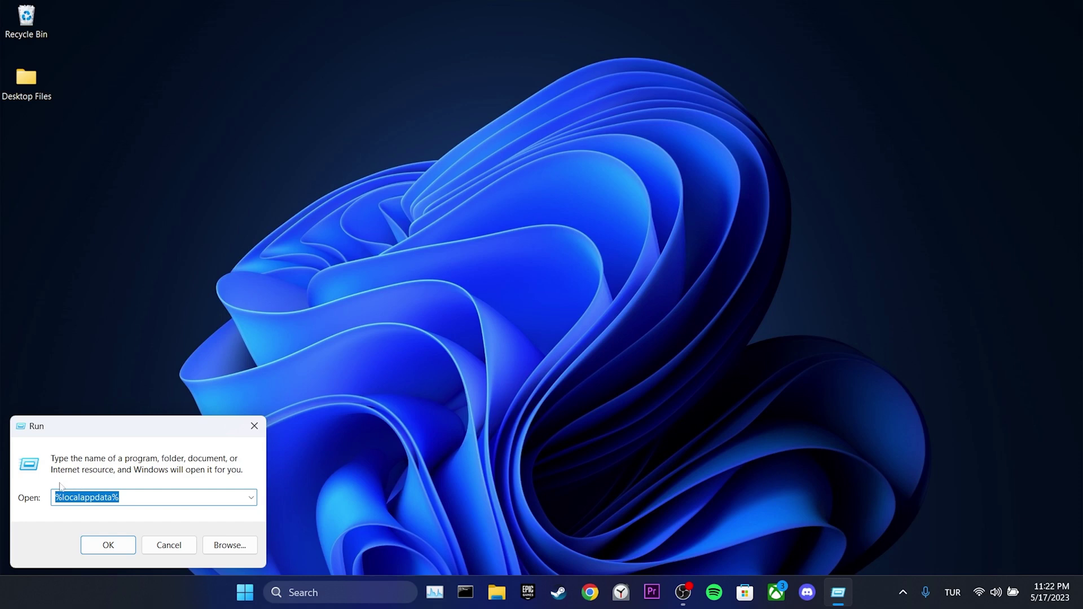
{"action": "left_click", "coordinate": [108, 543]}
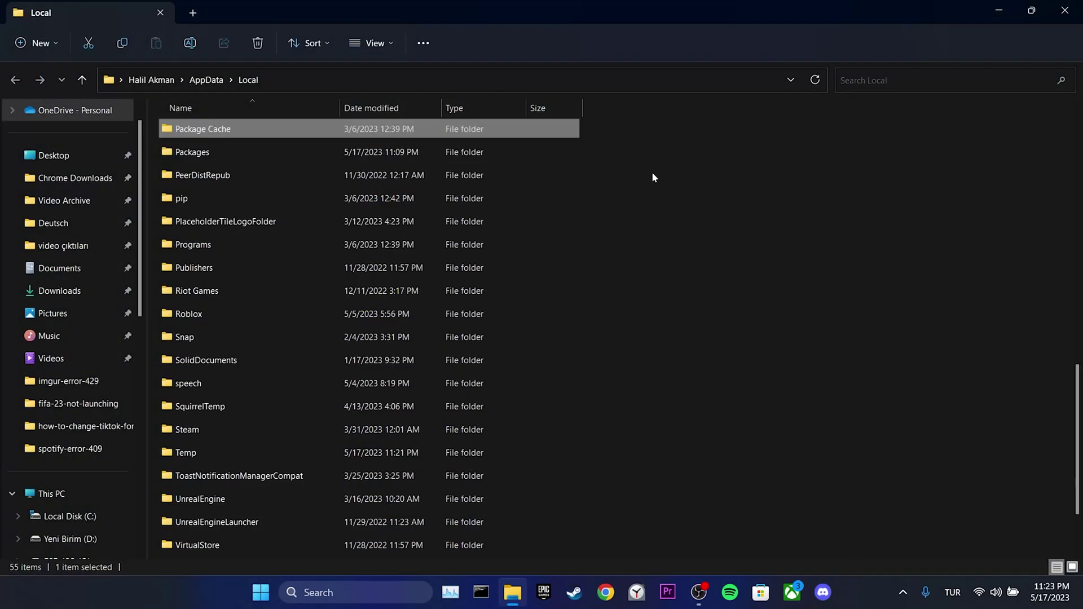
Open the Packages folder and jump to the SpotifyAB.SpotifyMusic_zpdnekdrzrea0 folder
{"action": "left_click", "coordinate": [234, 152]}
{"action": "double_click", "coordinate": [233, 153]}
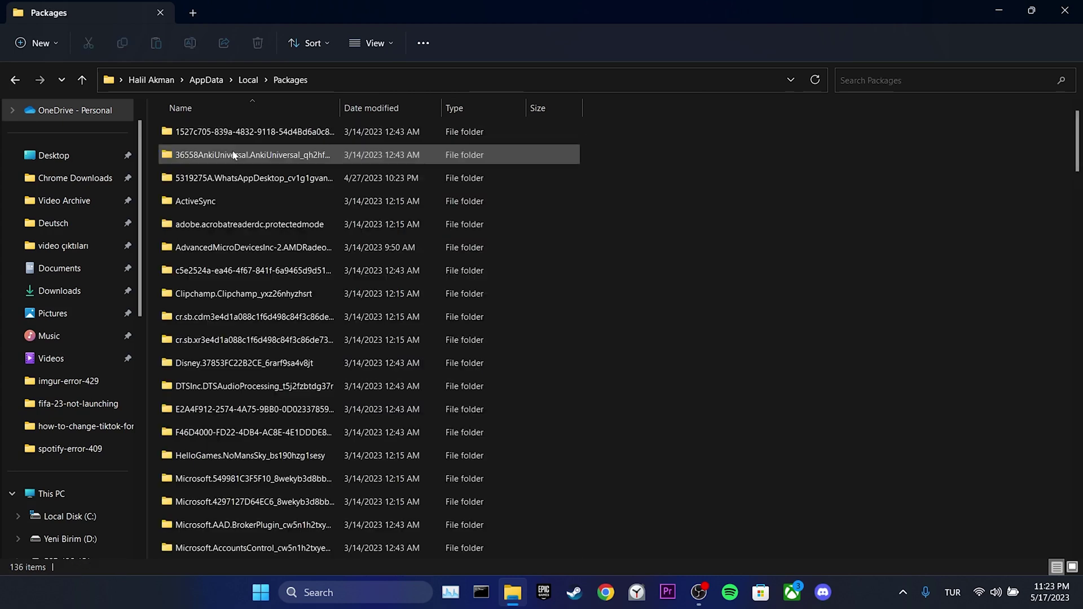
{"action": "type", "text": "spotify"}
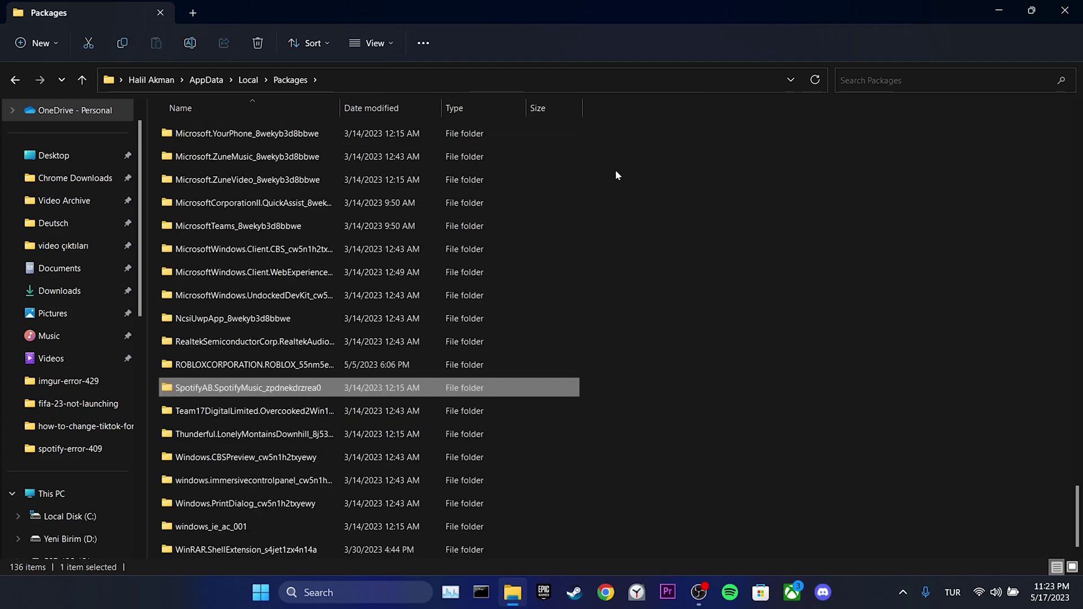
Permanently delete the Spotify package folder, skipping all locked system files
{"action": "right_click", "coordinate": [217, 387]}
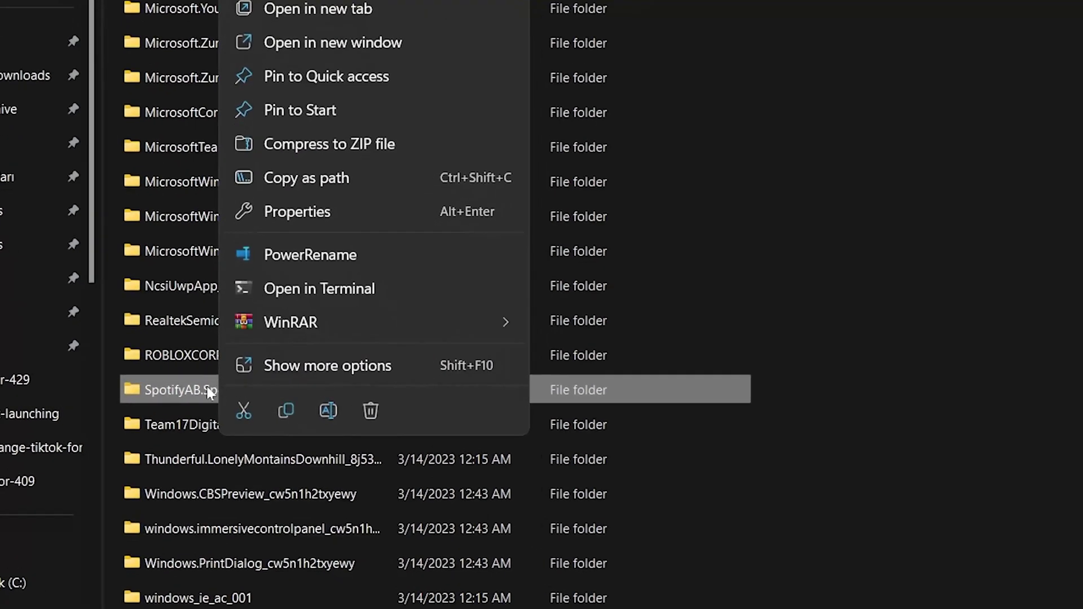
{"action": "left_click", "coordinate": [379, 415]}
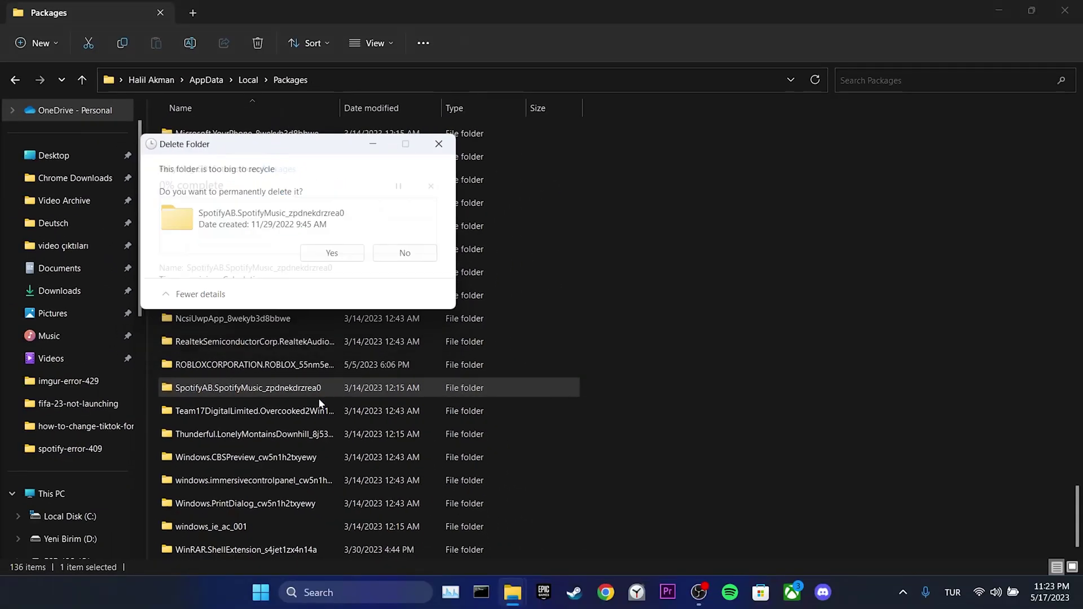
{"action": "left_click", "coordinate": [336, 255]}
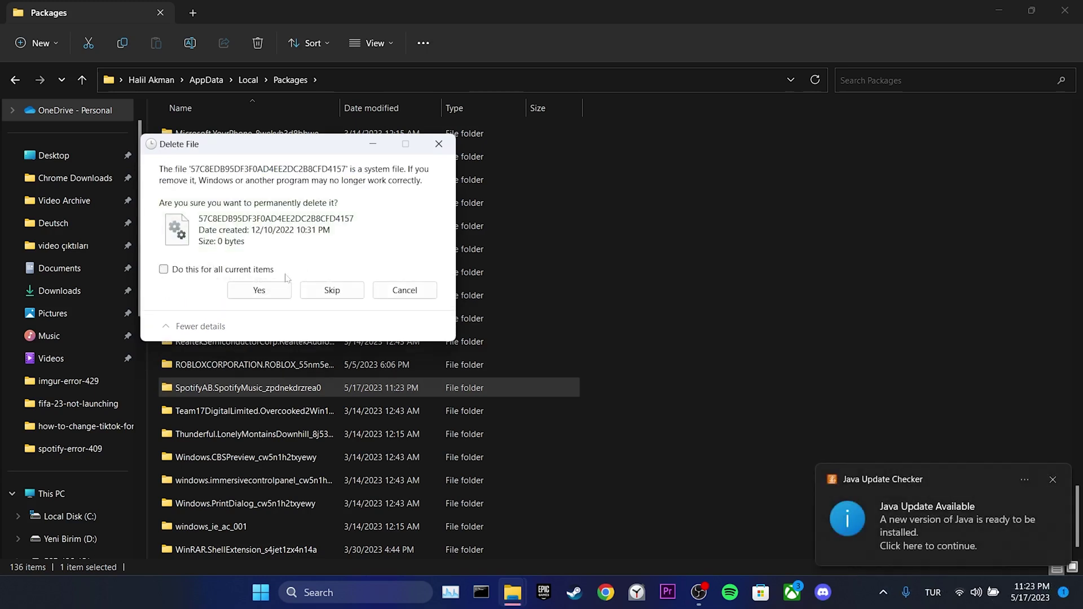
{"action": "left_click", "coordinate": [163, 271]}
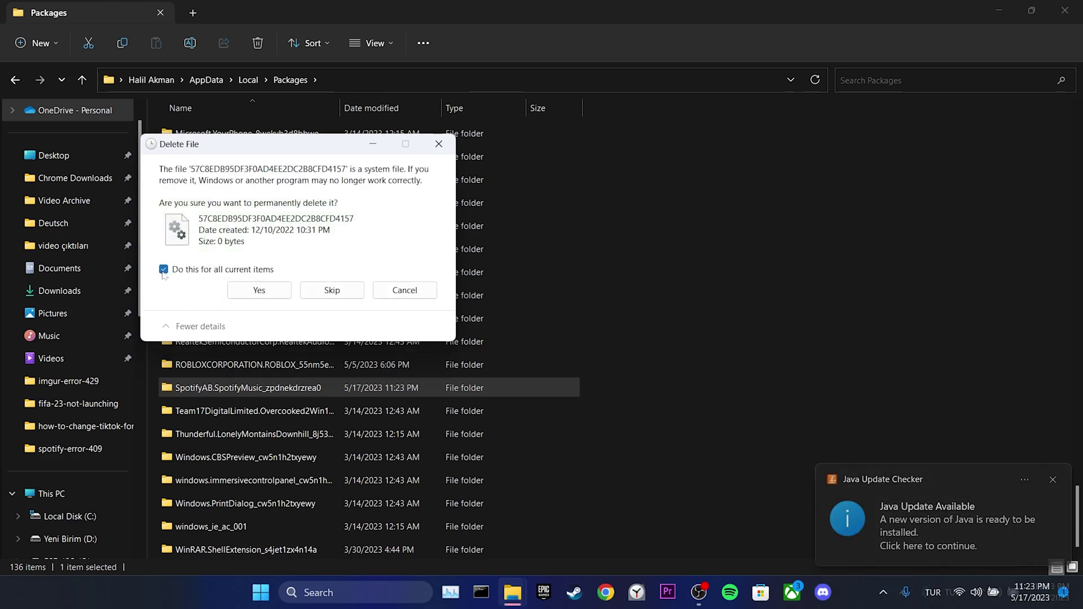
{"action": "left_click", "coordinate": [323, 290]}
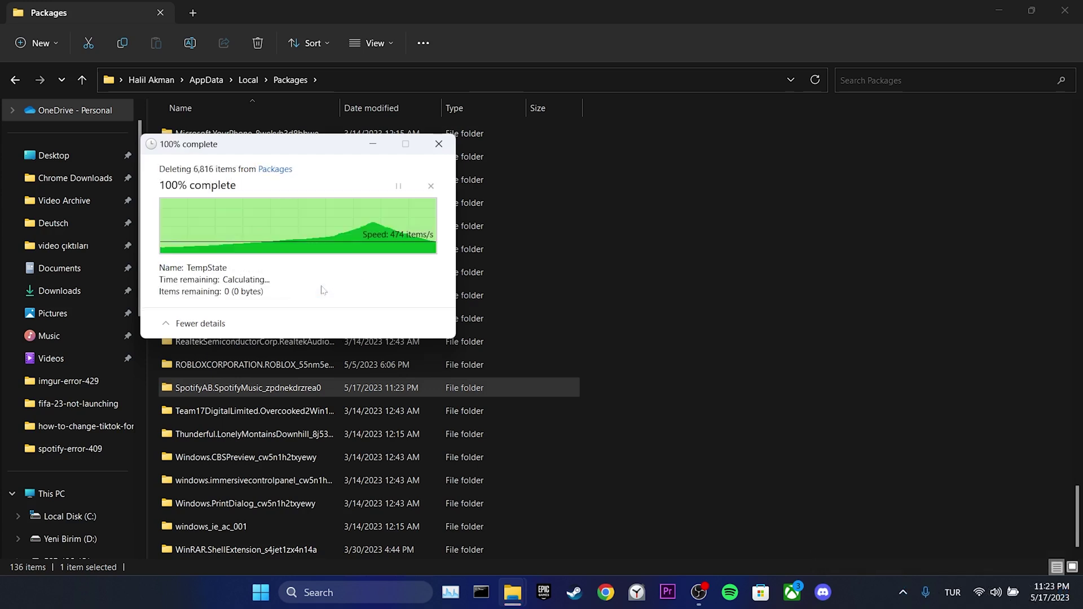
{"action": "left_click", "coordinate": [661, 371]}
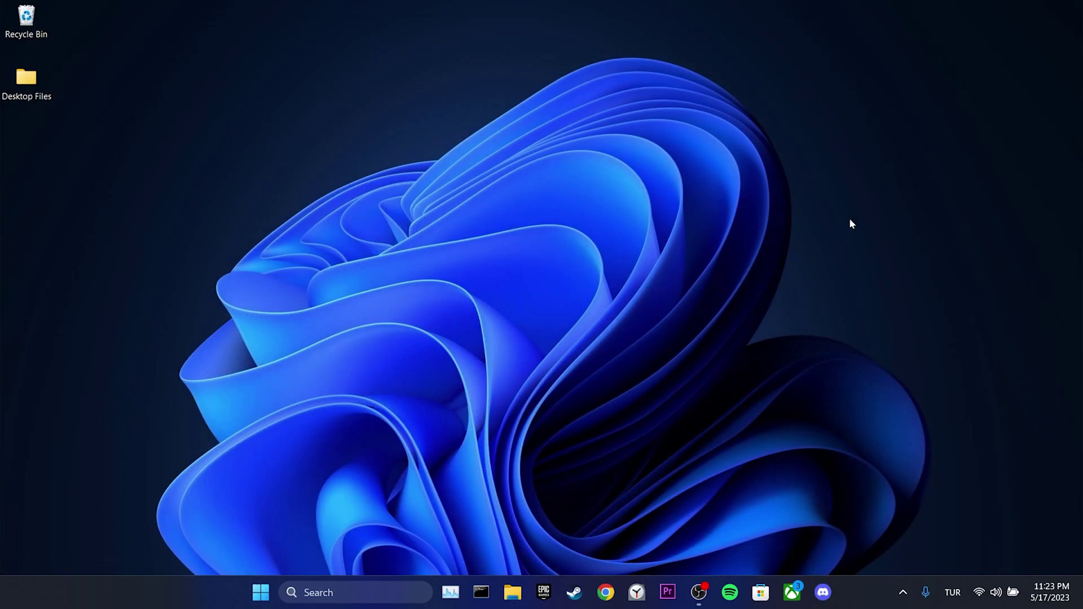
Go to Settings > Apps > Installed apps and search for spotify
{"action": "right_click", "coordinate": [261, 593]}
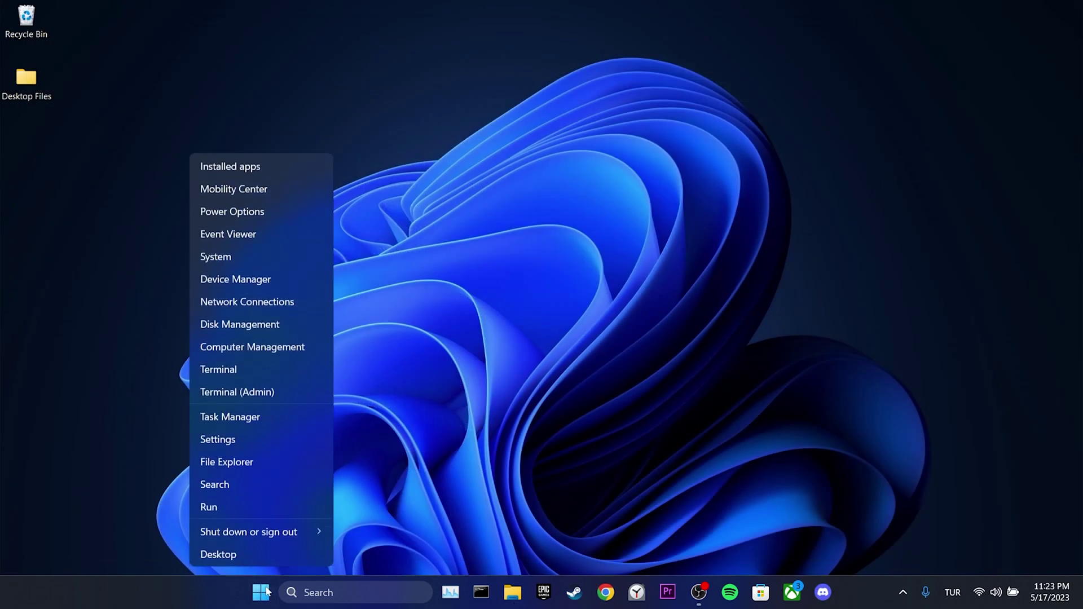
{"action": "left_click", "coordinate": [231, 440]}
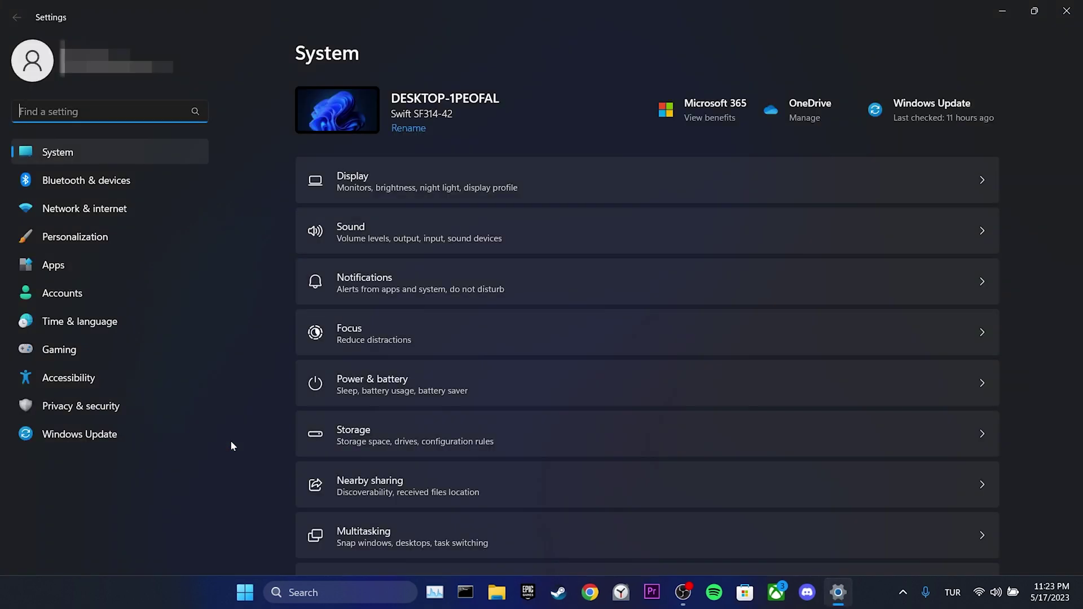
{"action": "left_click", "coordinate": [104, 262]}
{"action": "left_click", "coordinate": [485, 104]}
{"action": "type", "text": "spotify"}
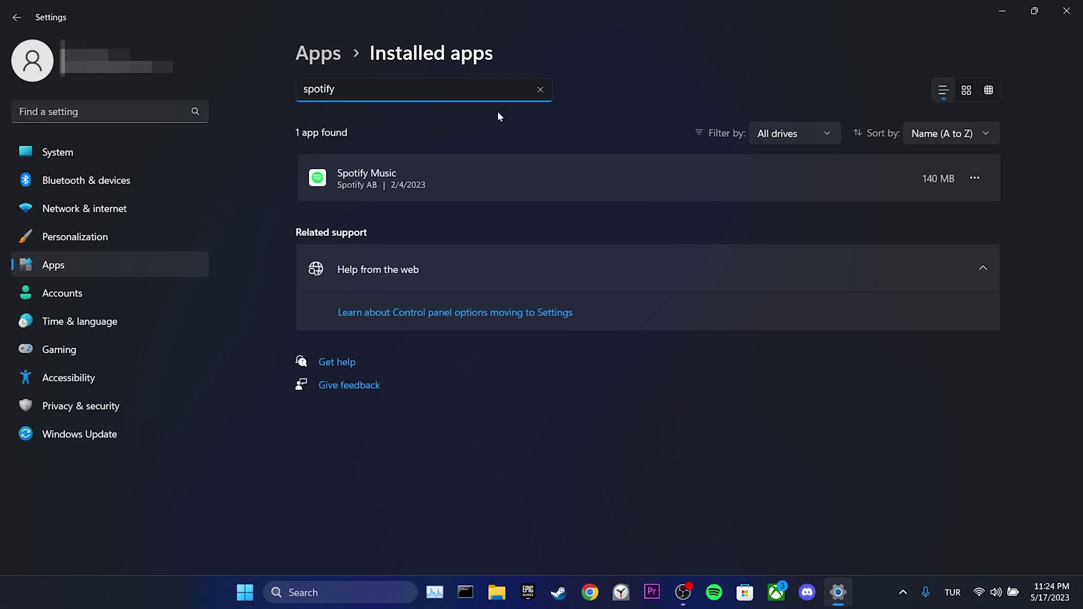
Uninstall the 140 MB Spotify Music app
{"action": "left_click", "coordinate": [974, 177]}
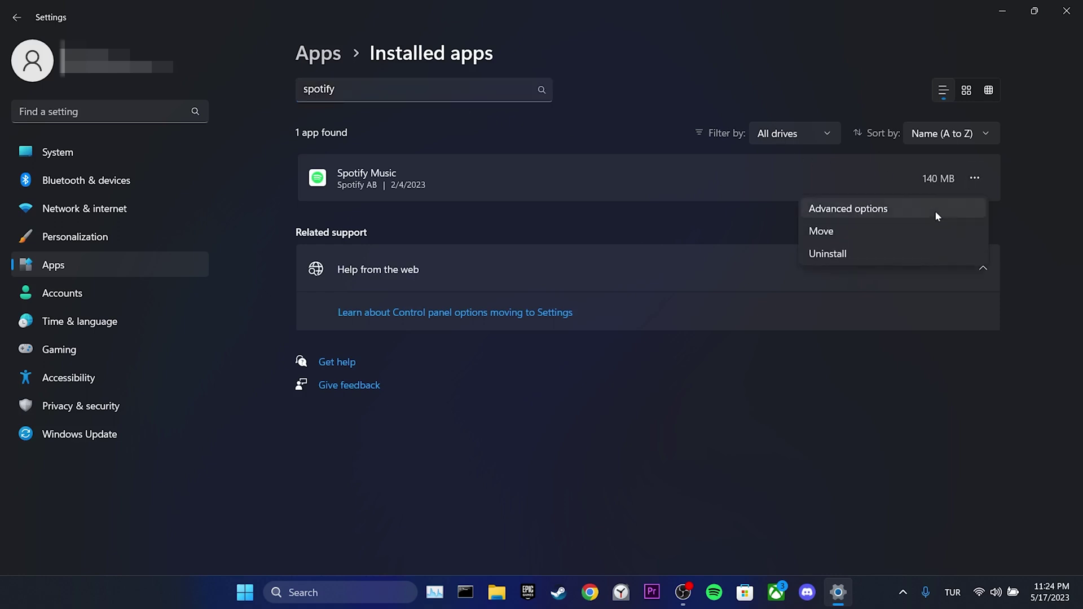
{"action": "left_click", "coordinate": [901, 251]}
{"action": "left_click", "coordinate": [922, 252]}
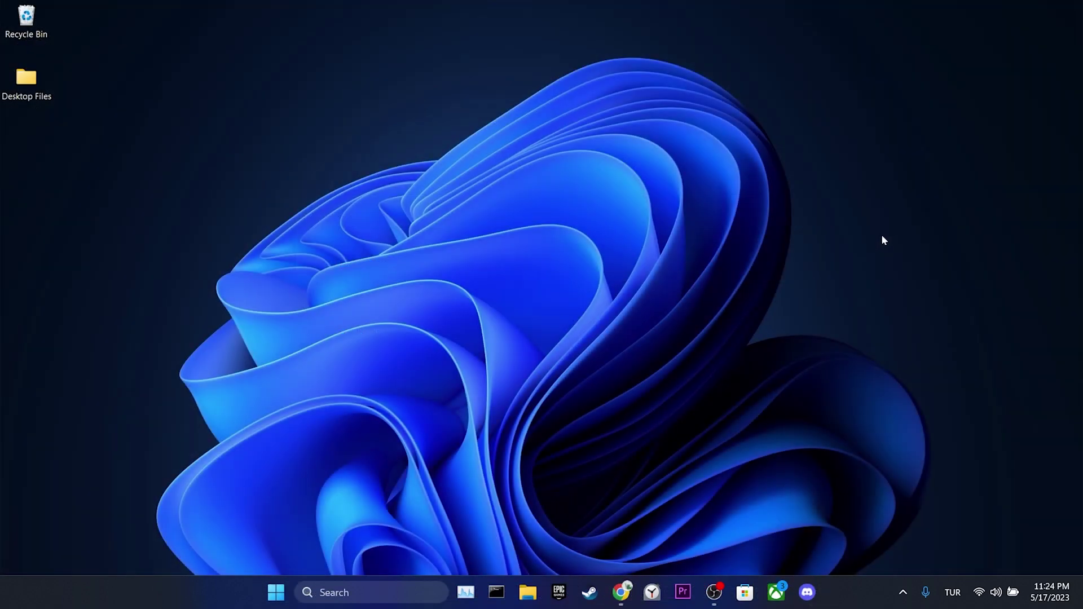
Download SpotifySetup.exe from spotify.com in Chrome and run the installer
{"action": "left_click", "coordinate": [621, 592]}
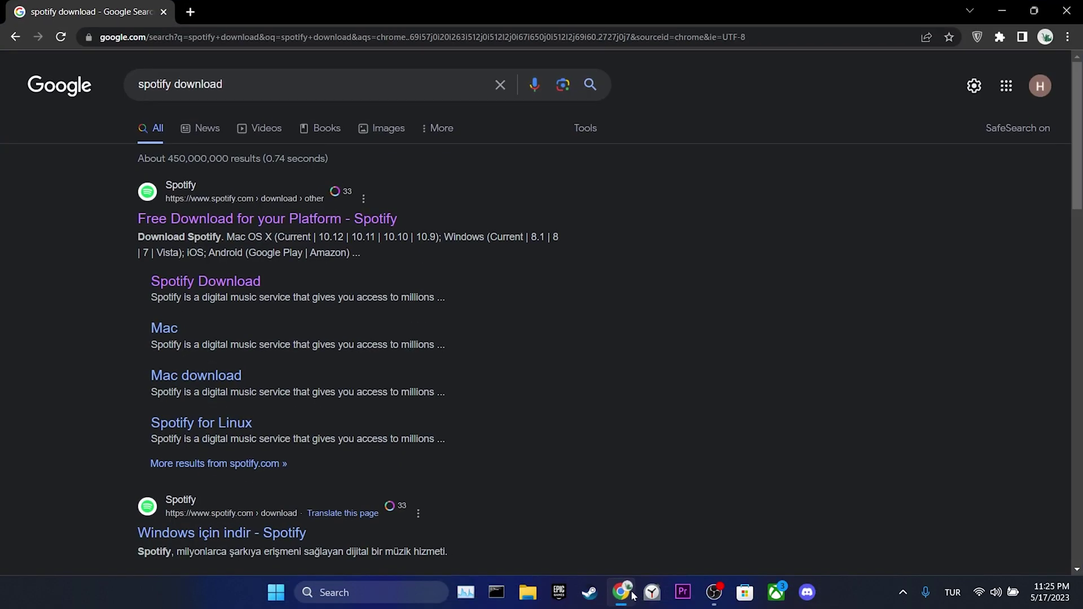
{"action": "left_click", "coordinate": [201, 280]}
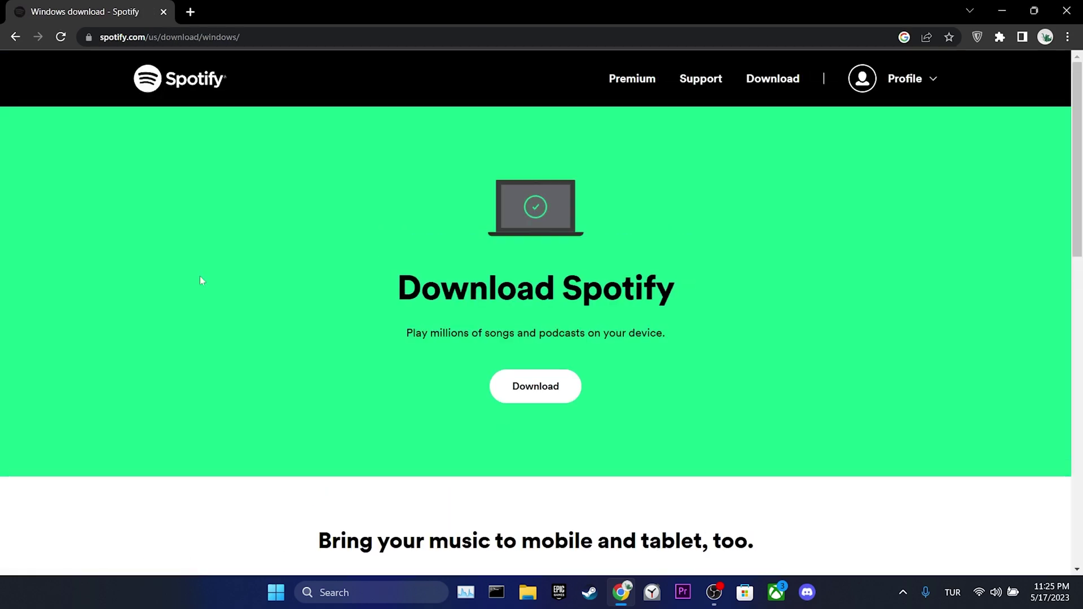
{"action": "left_click", "coordinate": [535, 386]}
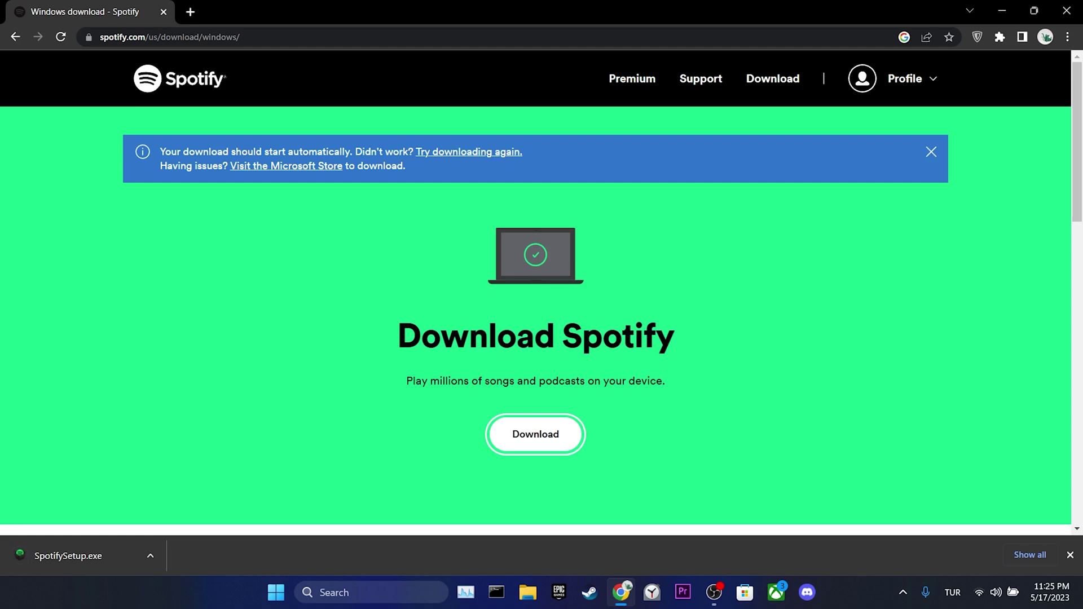
{"action": "left_click", "coordinate": [71, 544]}
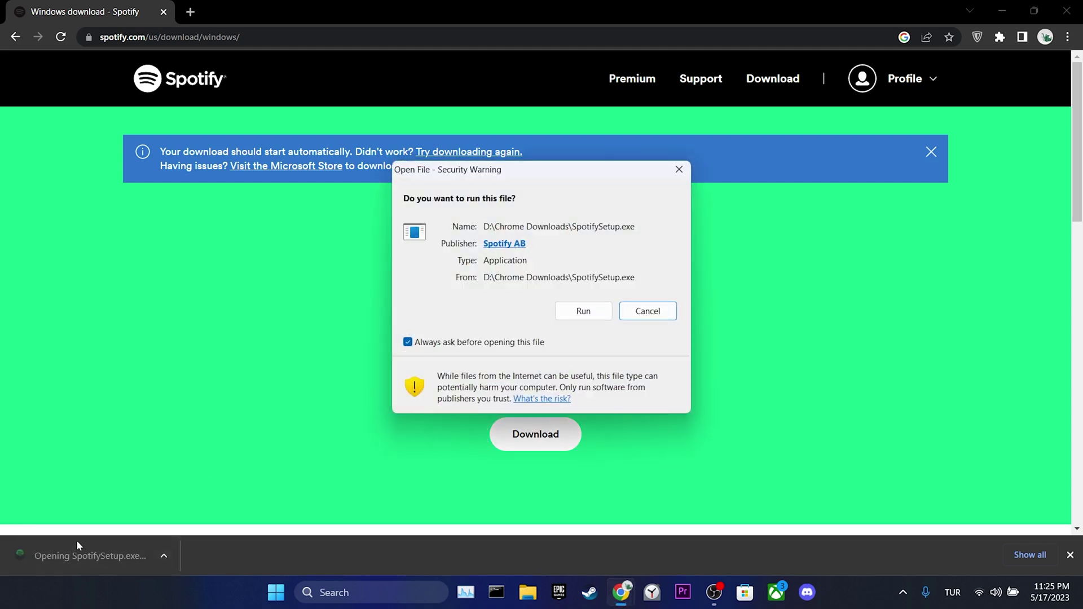
{"action": "left_click", "coordinate": [567, 311]}
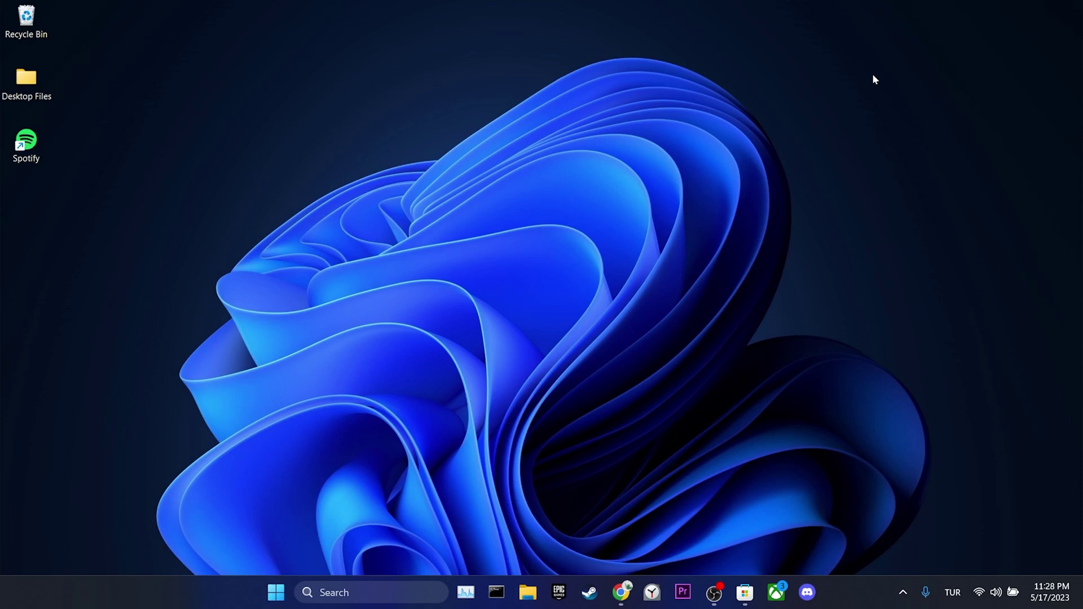
Search the Microsoft Store for spotify and install Spotify - Music and Podcasts
{"action": "left_click", "coordinate": [745, 593]}
{"action": "left_click", "coordinate": [395, 17]}
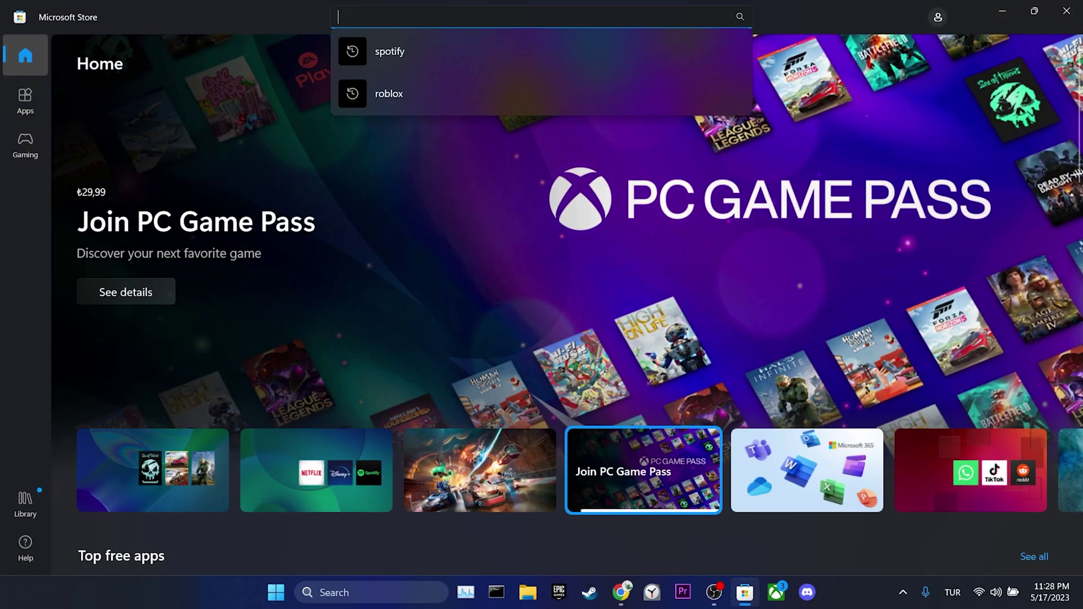
{"action": "key", "text": "Down"}
{"action": "key", "text": "Return"}
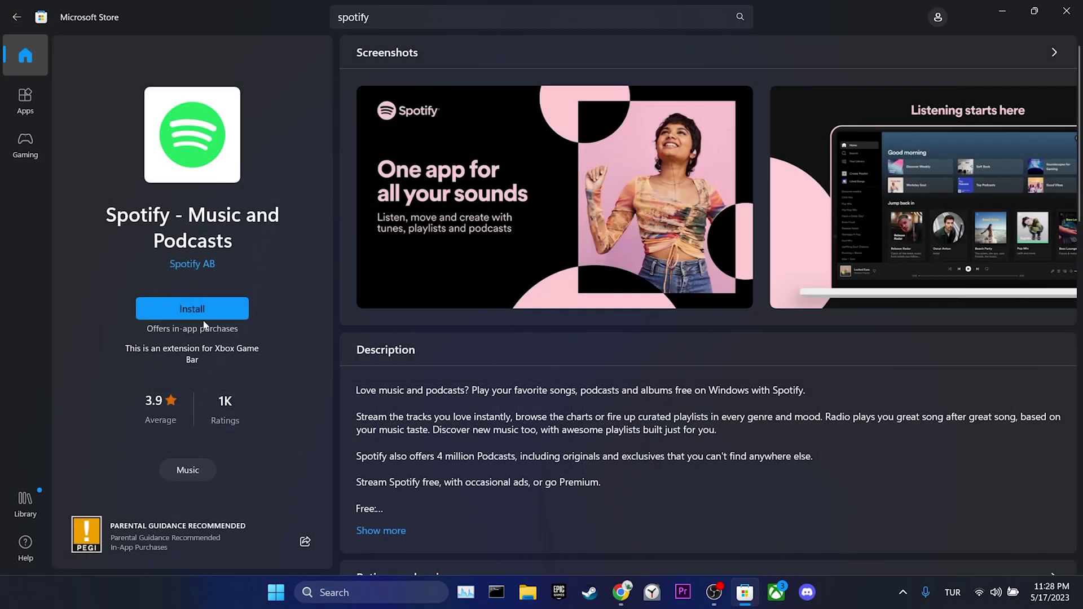
{"action": "left_click", "coordinate": [203, 318]}
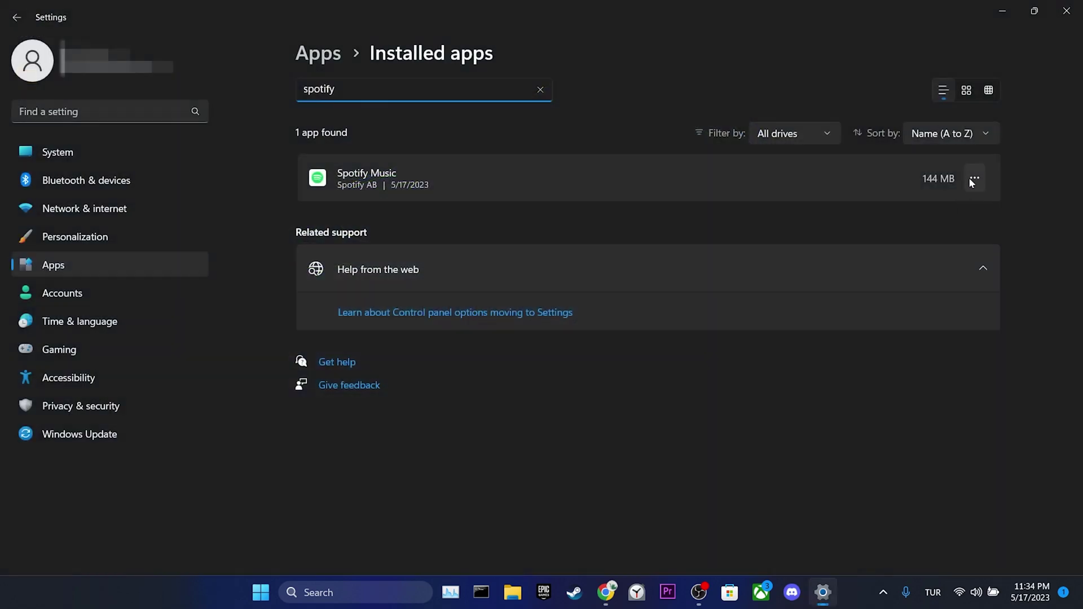
Uninstall the 144 MB Store version of Spotify Music from Installed apps
{"action": "left_click", "coordinate": [975, 178]}
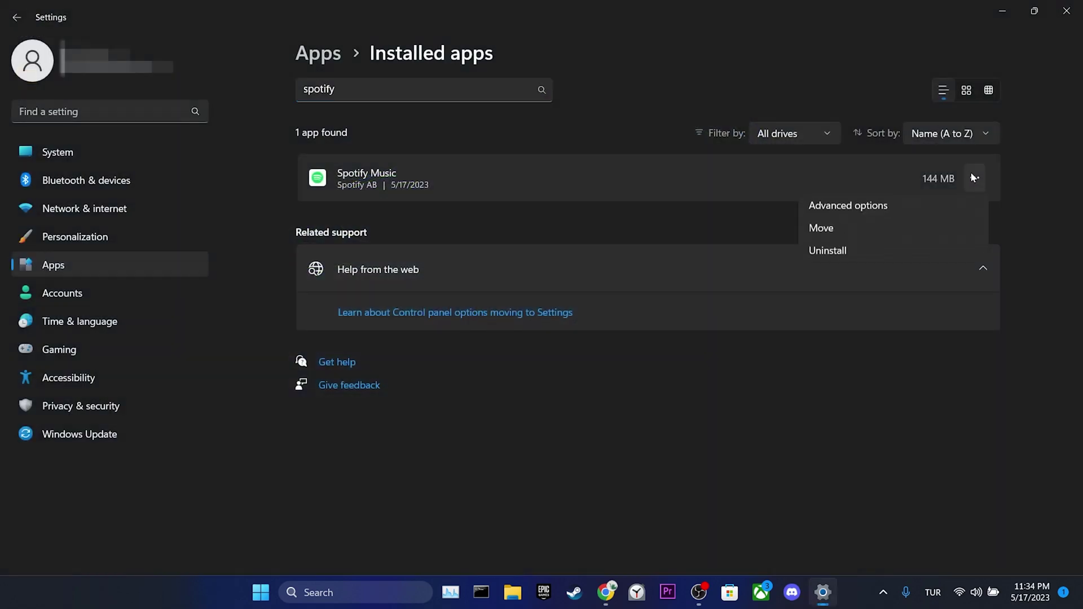
{"action": "left_click", "coordinate": [891, 262]}
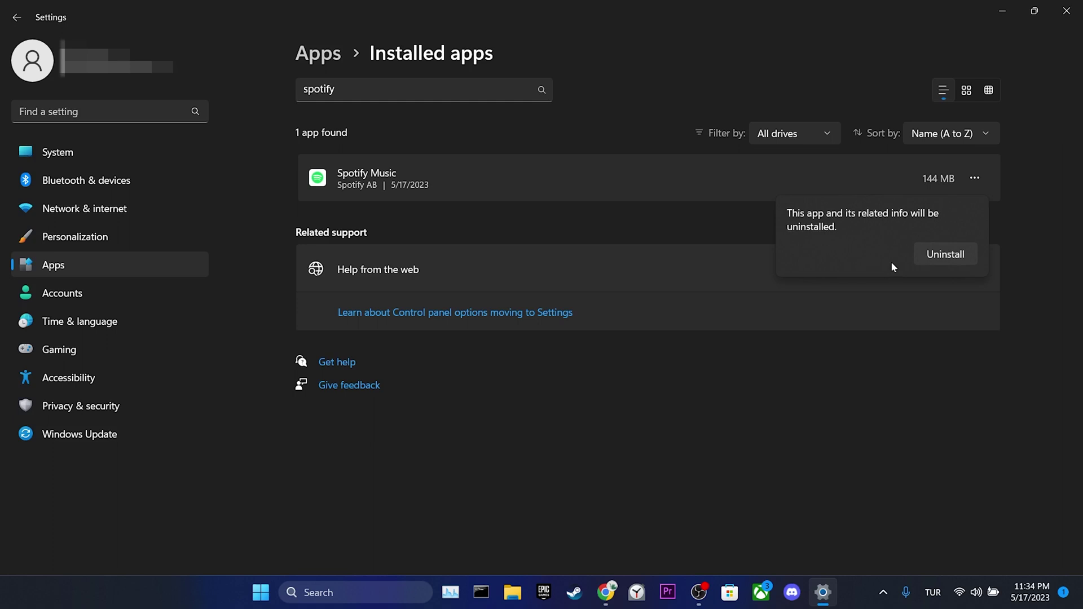
{"action": "left_click", "coordinate": [927, 258]}
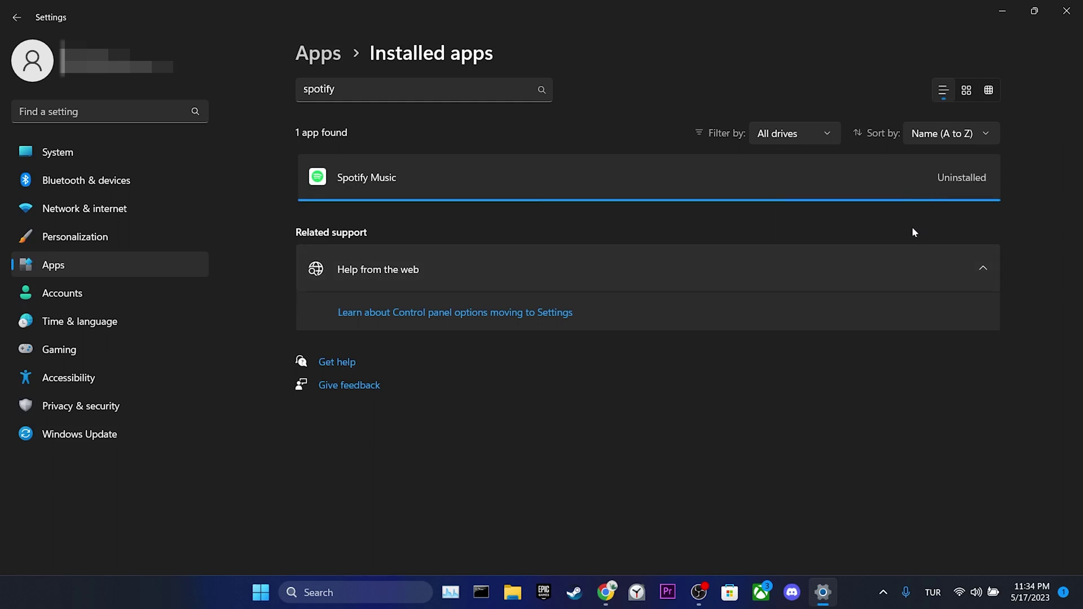
Download Spotify 1.2.10.760 from Uptodown's older versions and run spotify-1-2-10-760.exe
{"action": "left_click", "coordinate": [1066, 10]}
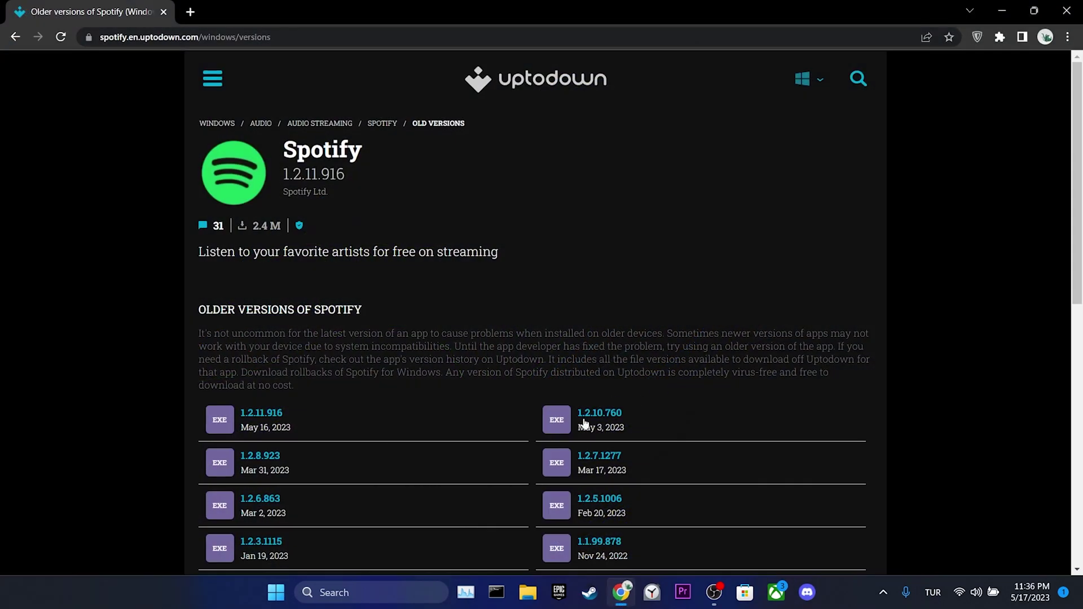
{"action": "left_click", "coordinate": [585, 420]}
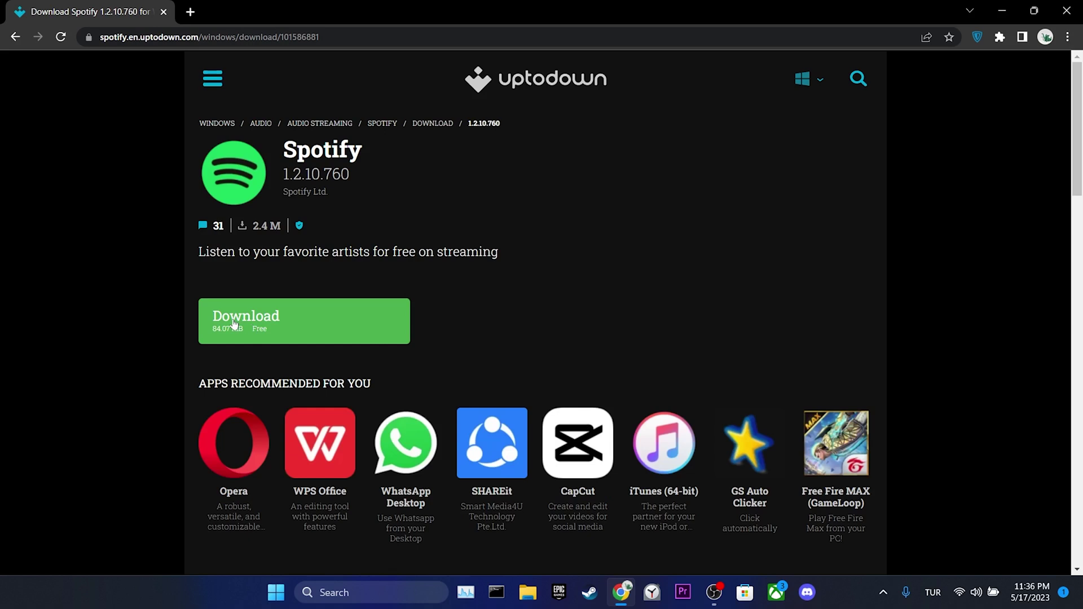
{"action": "left_click", "coordinate": [233, 320]}
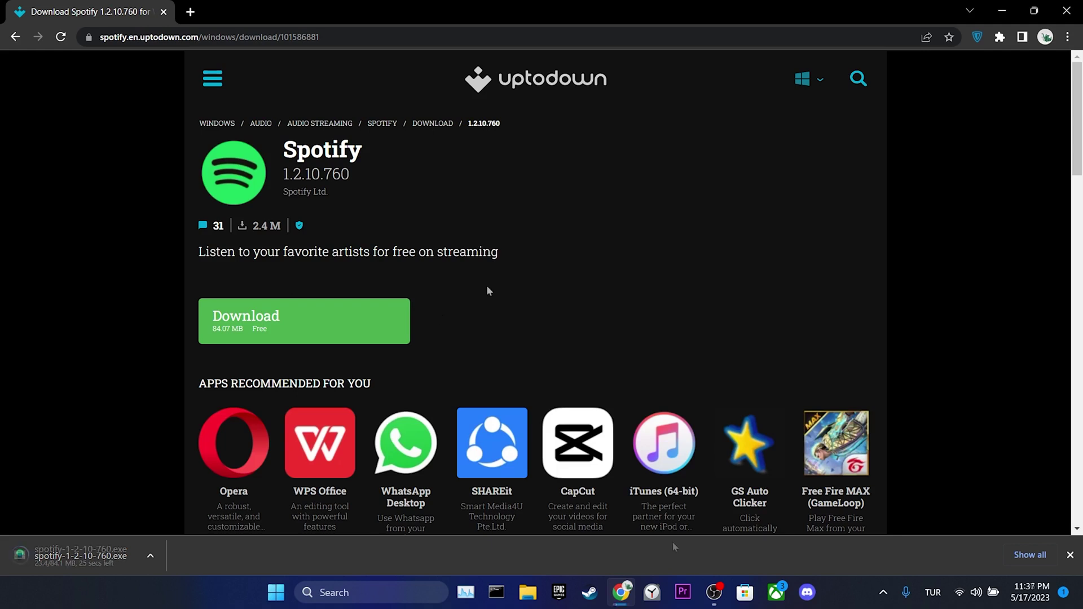
{"action": "left_click", "coordinate": [79, 556]}
{"action": "left_click", "coordinate": [584, 314]}
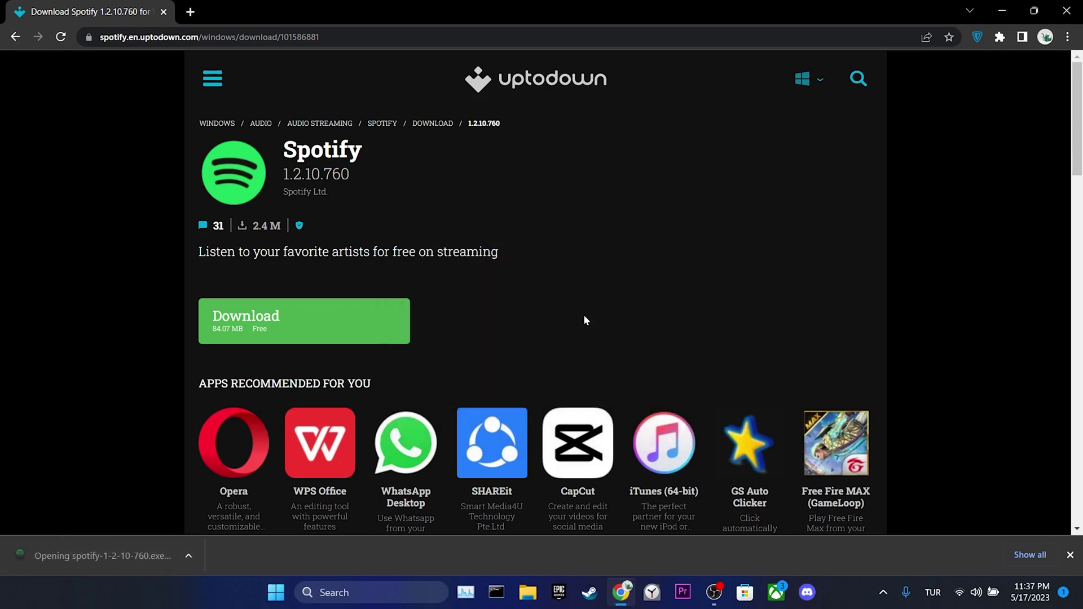